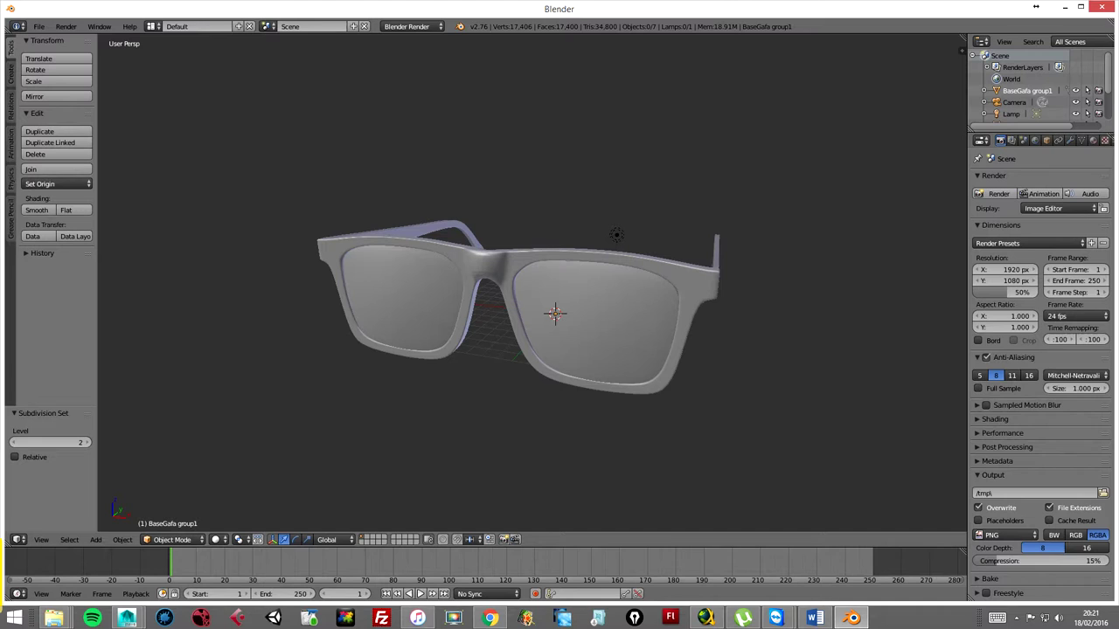
Orbit the glasses toward a frontal view and split the 3D View into two side-by-side views.
middle_click_drag(775, 374, 771, 371)
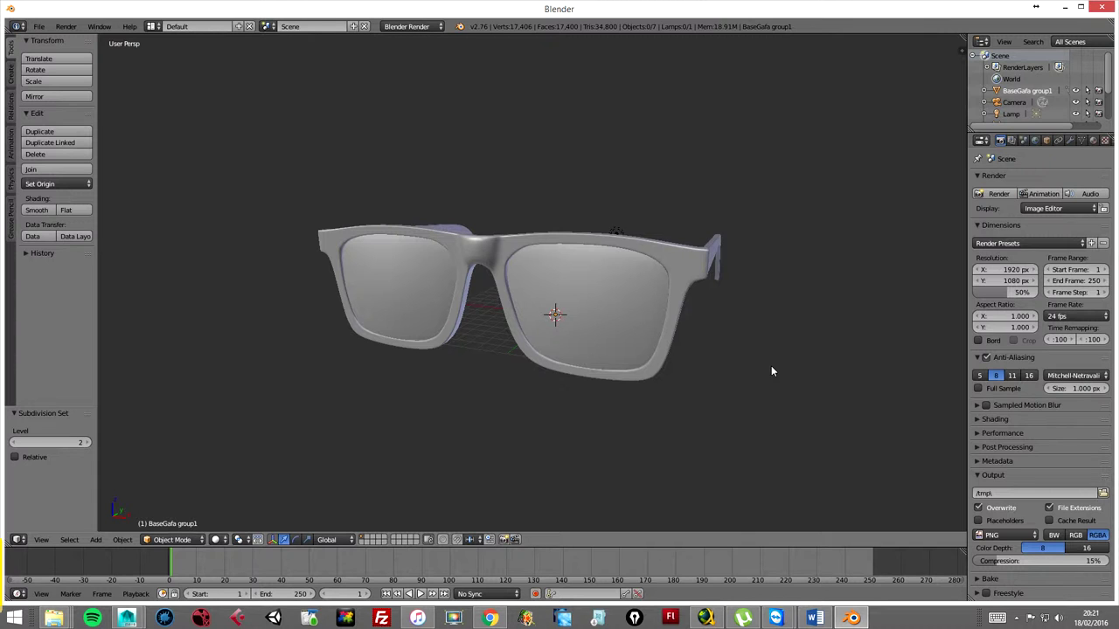
mouse_move(719, 367)
middle_mouse_down()
mouse_move(738, 369)
mouse_move(722, 368)
mouse_move(744, 345)
middle_mouse_up()
left_click_drag(7, 544, 402, 520)
Turn the left area into the UV/Image Editor and inspect the glasses' UVs in Edit Mode.
left_click(18, 540)
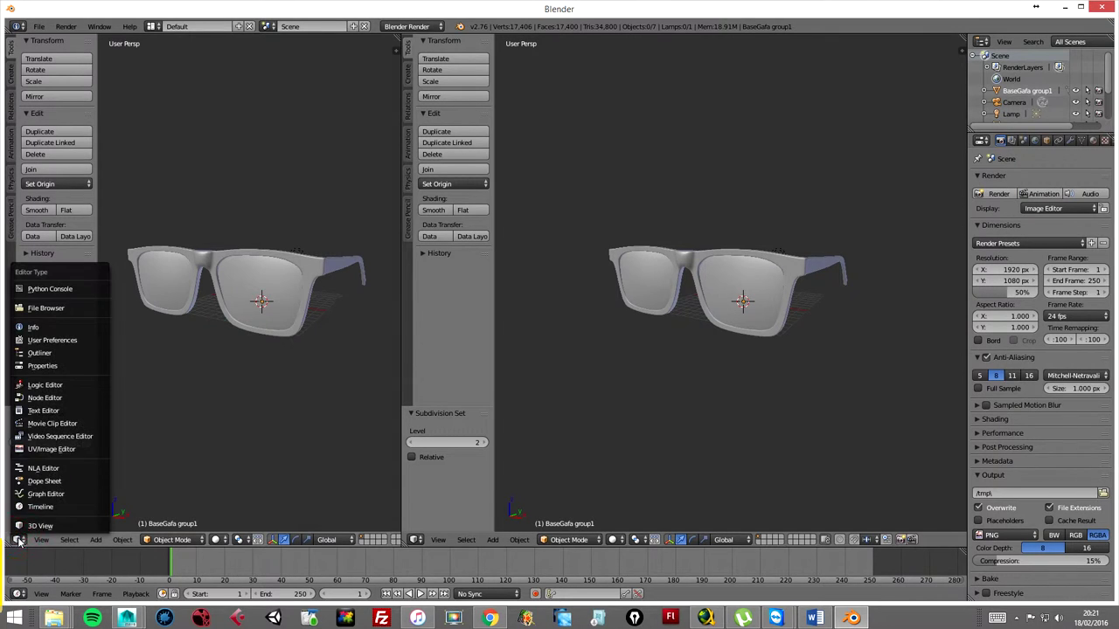
left_click(73, 449)
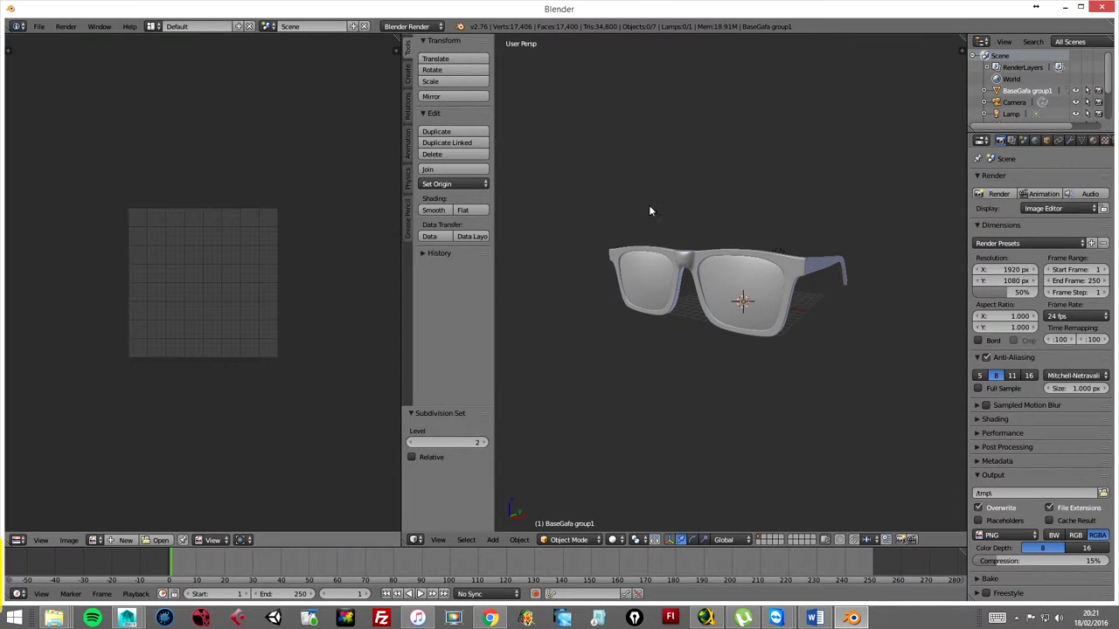
right_click(672, 254)
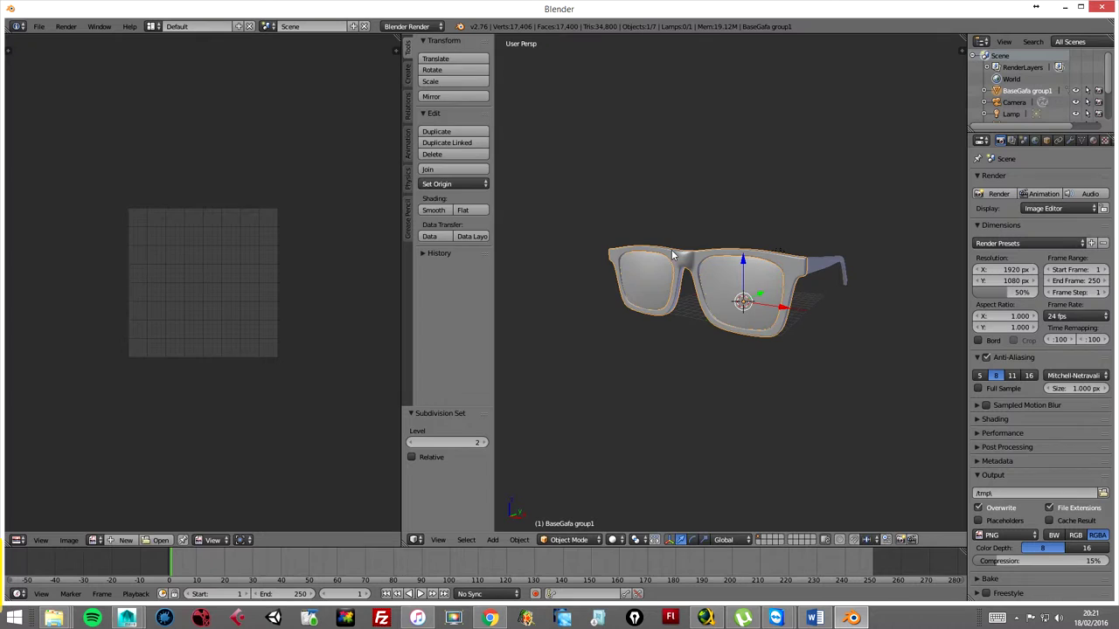
key("Tab")
scroll(248, 309, "up", 3)
middle_click_drag(247, 311, 264, 317)
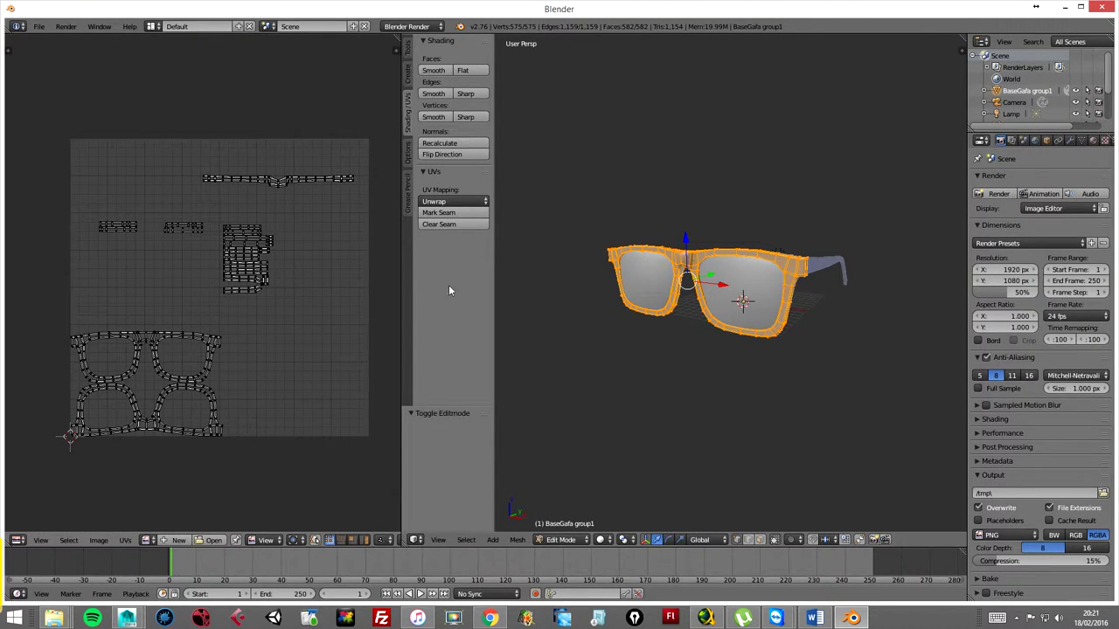
mouse_move(709, 336)
middle_mouse_down()
mouse_move(706, 370)
mouse_move(727, 371)
middle_mouse_up()
scroll(728, 371, "up", 2)
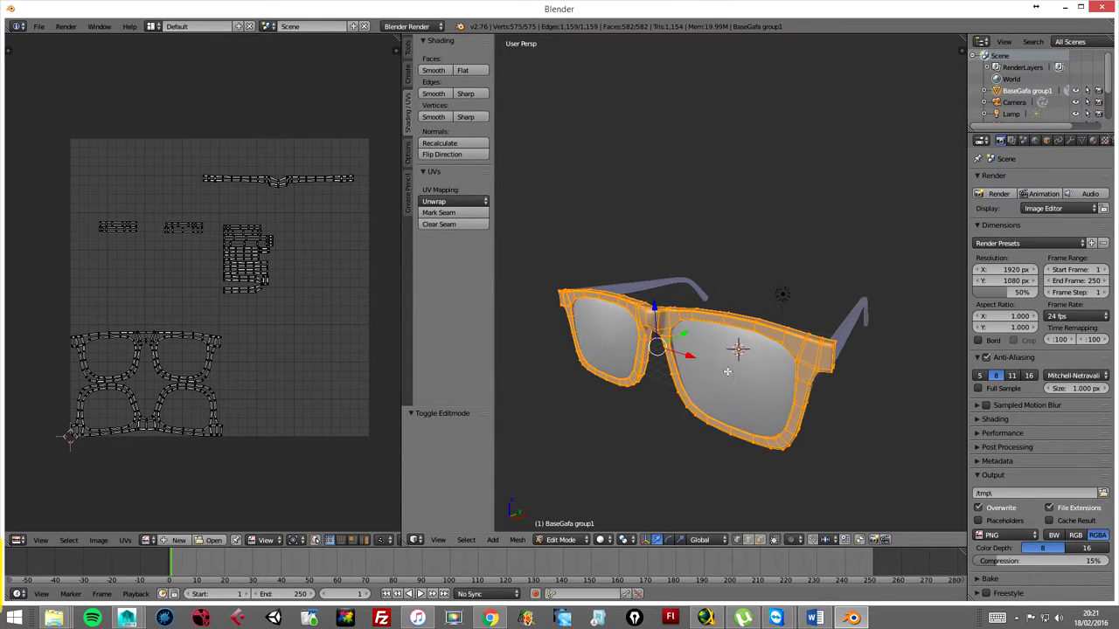
key("Tab")
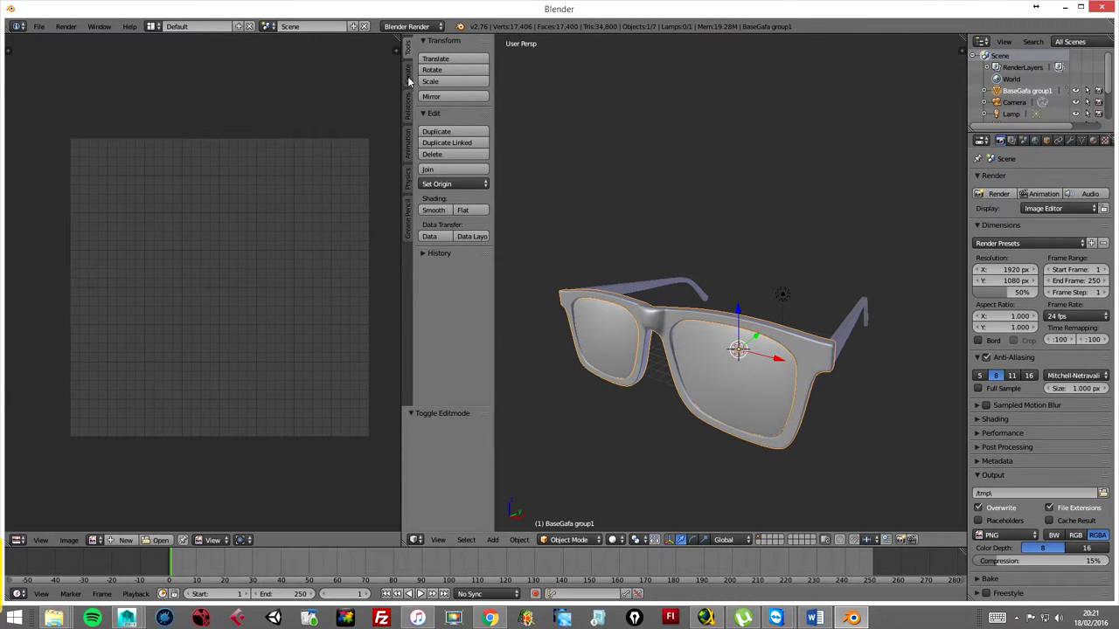
Enter Texture Paint mode and add a fully transparent (alpha 0) Diffuse Color paint slot.
left_click(582, 542)
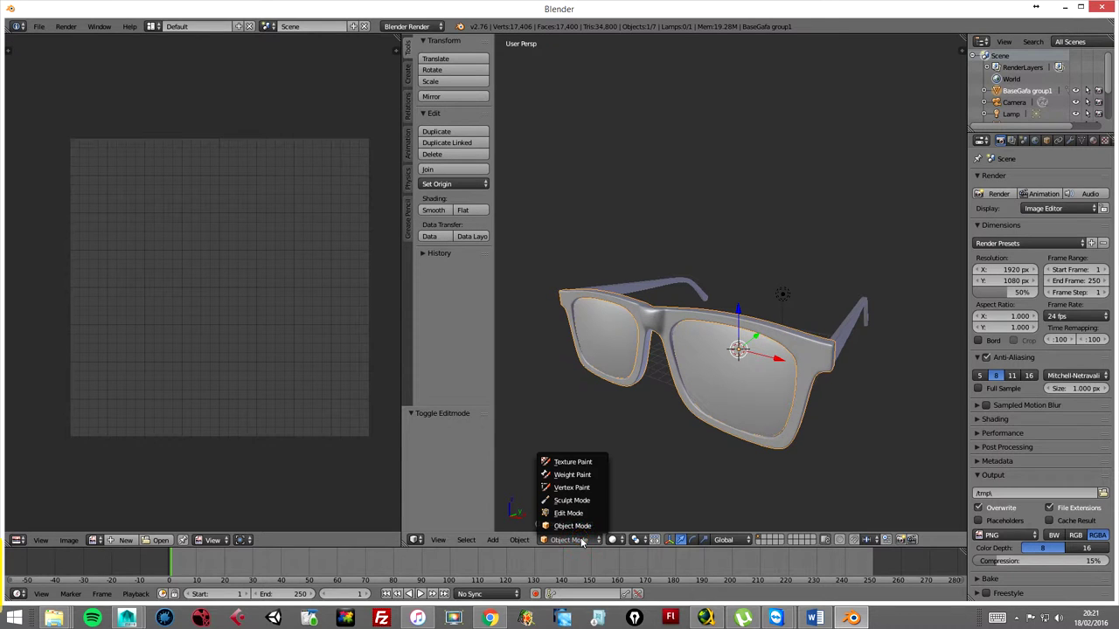
left_click(573, 463)
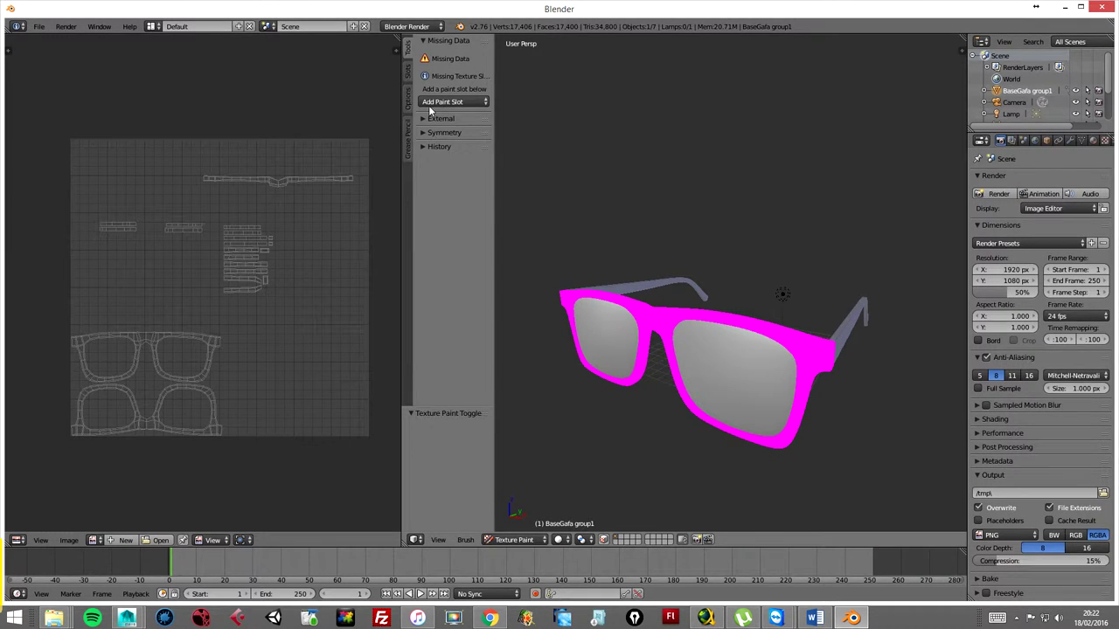
left_click(458, 102)
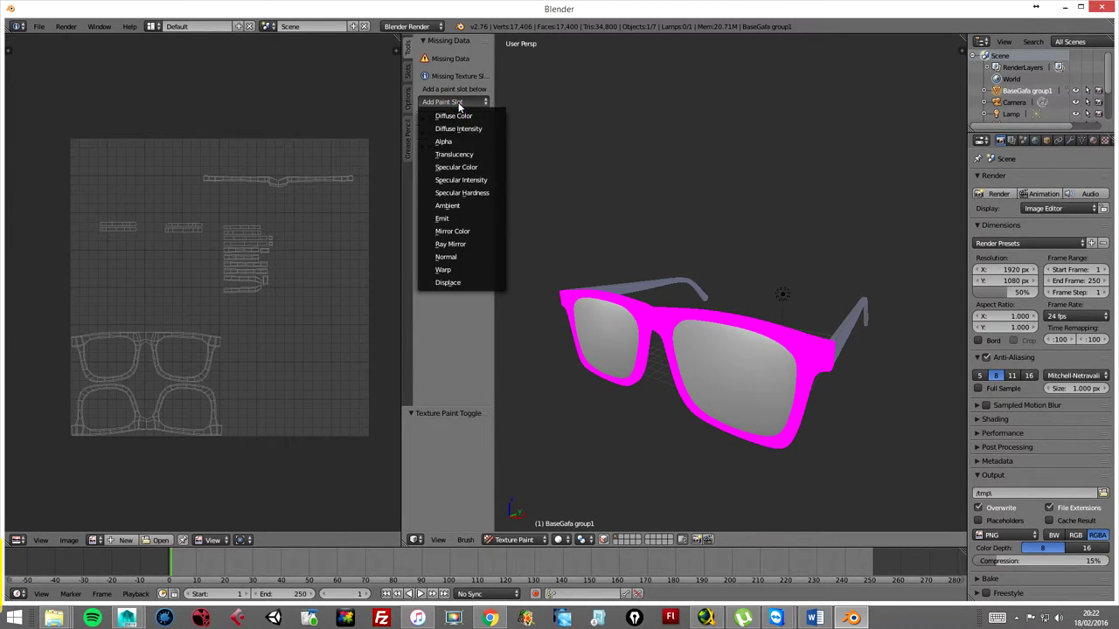
left_click(453, 117)
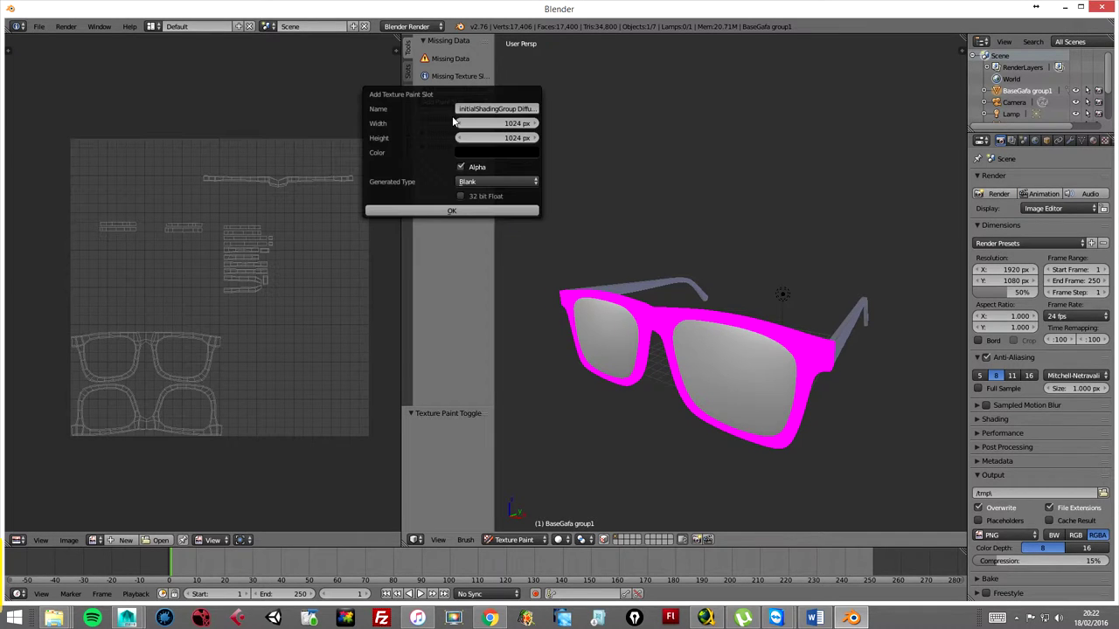
left_click(523, 154)
left_click_drag(531, 318, 471, 318)
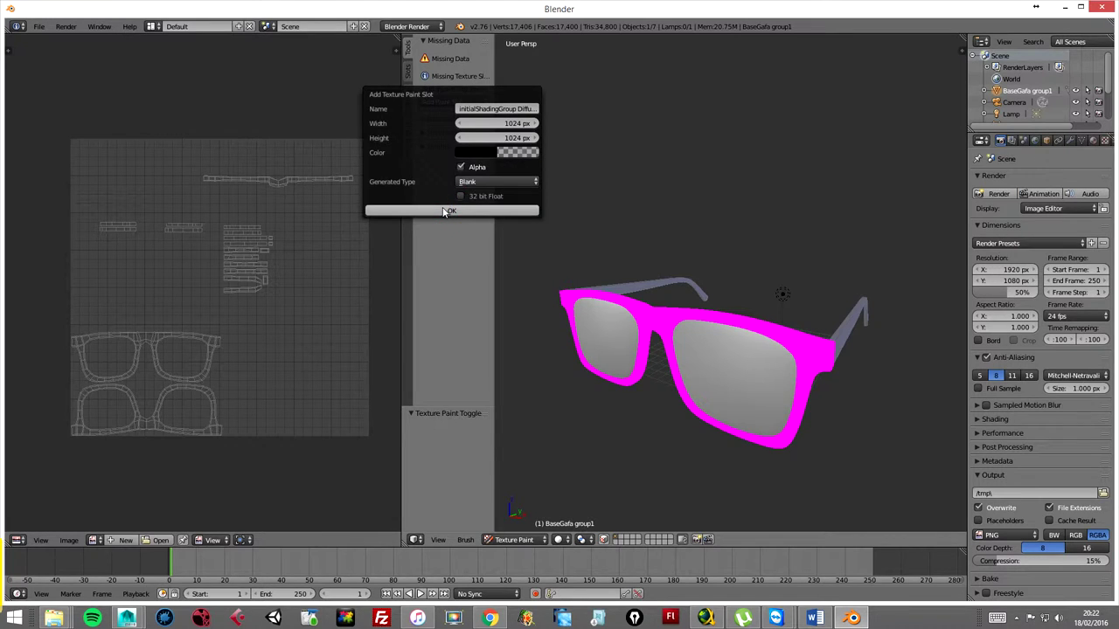
left_click(448, 211)
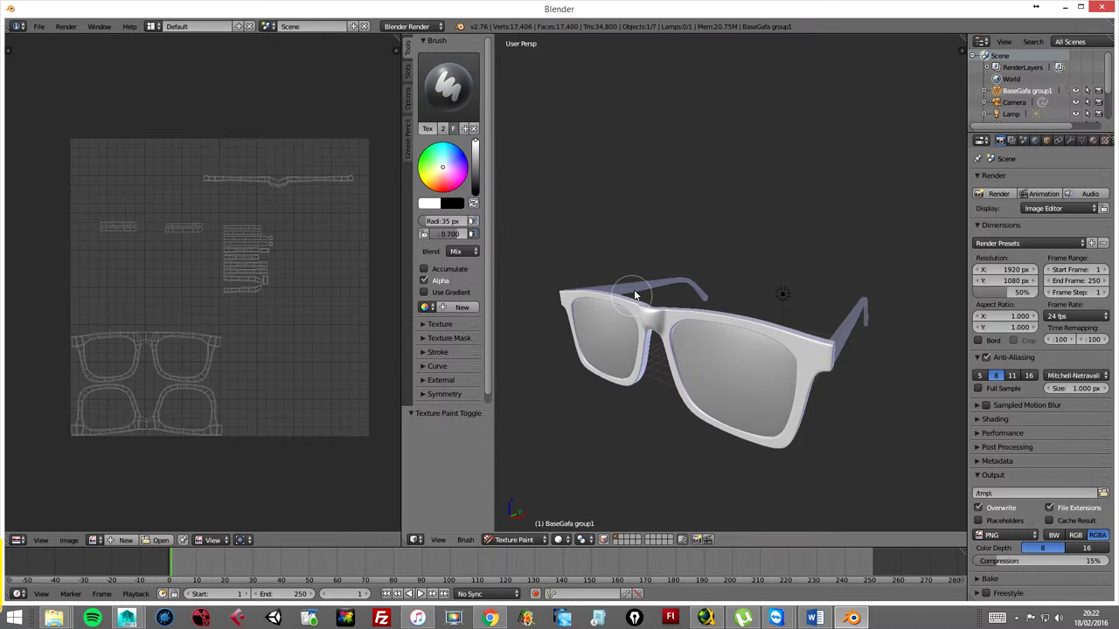
Set the brush colour to blue and paint across the glasses' bridge.
left_click(463, 154)
mouse_move(638, 310)
left_mouse_down()
mouse_move(667, 296)
mouse_move(811, 337)
left_mouse_up()
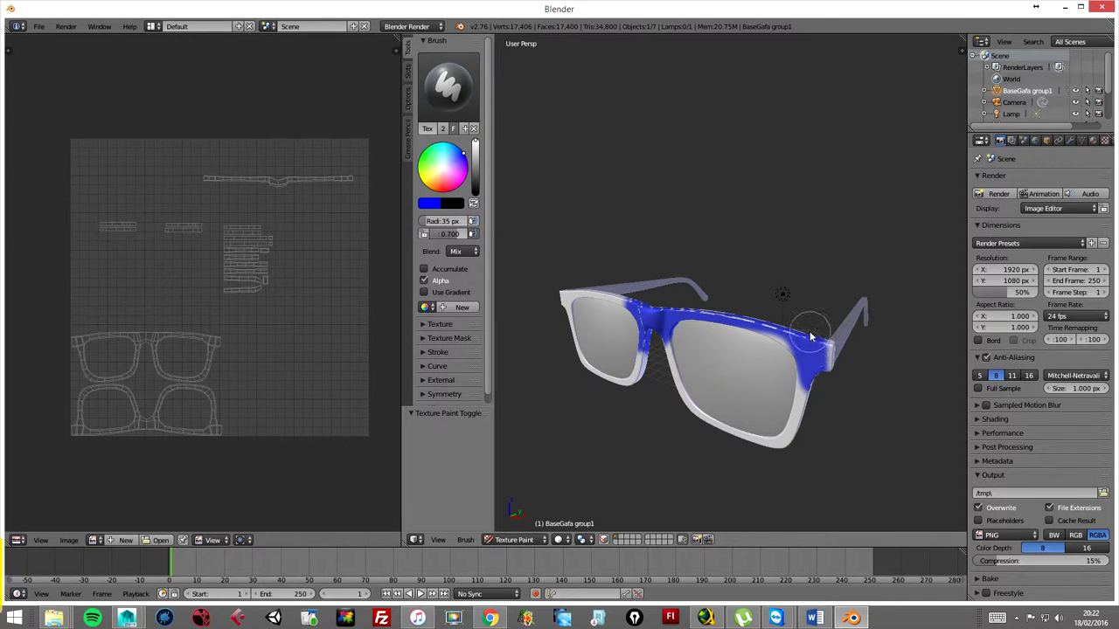
middle_click_drag(215, 339, 219, 343)
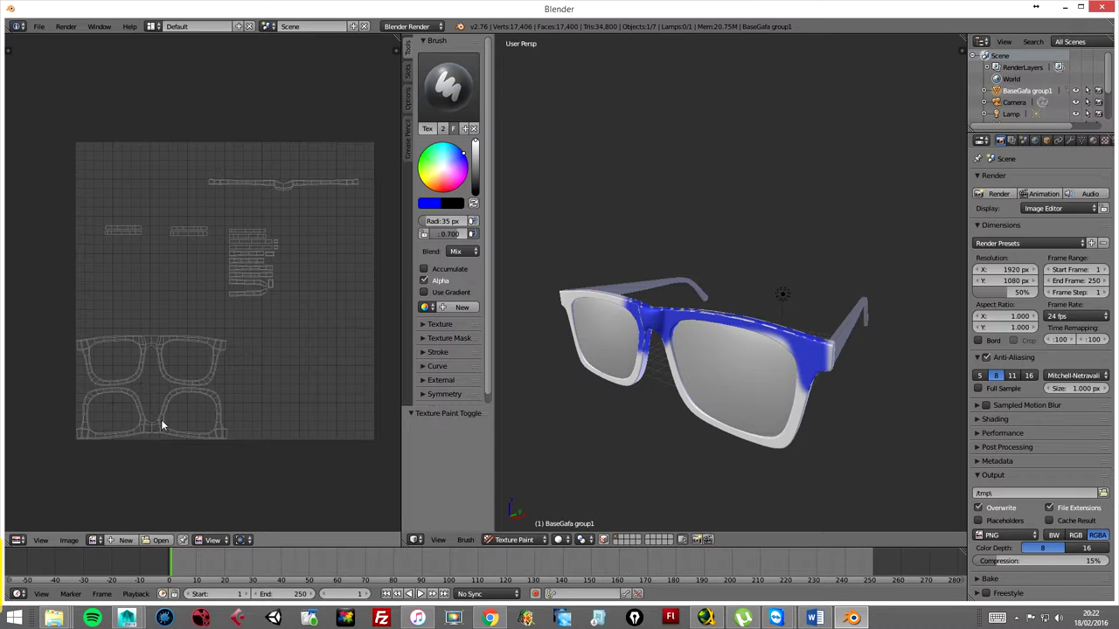
Show the initialShadingGroup Diffuse Color image in Paint mode and paint blue around the right lens.
left_click(95, 540)
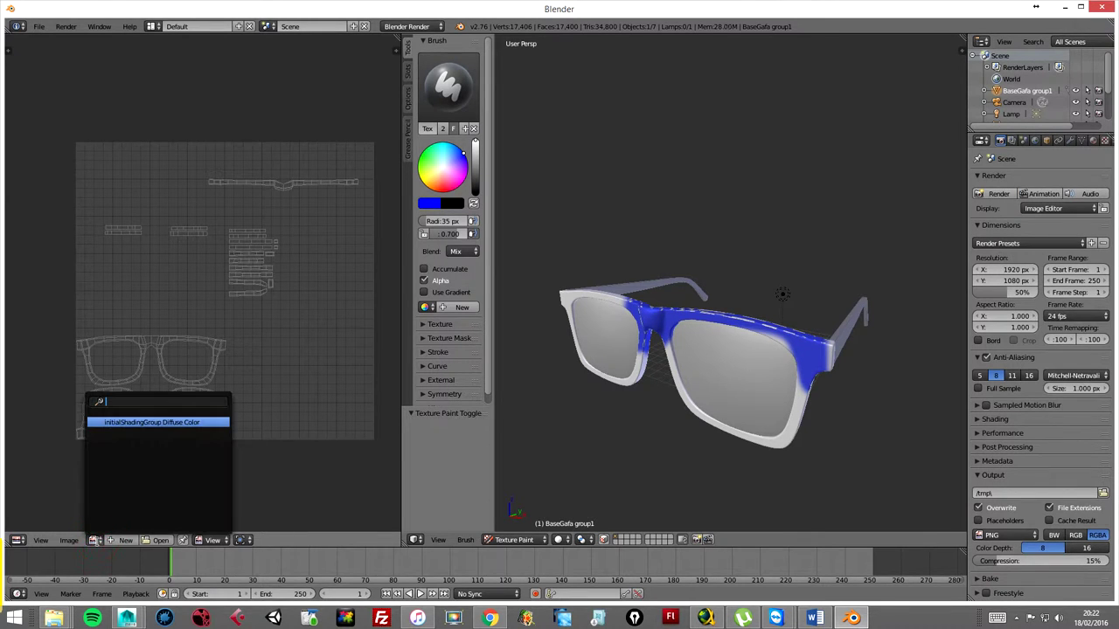
left_click(141, 423)
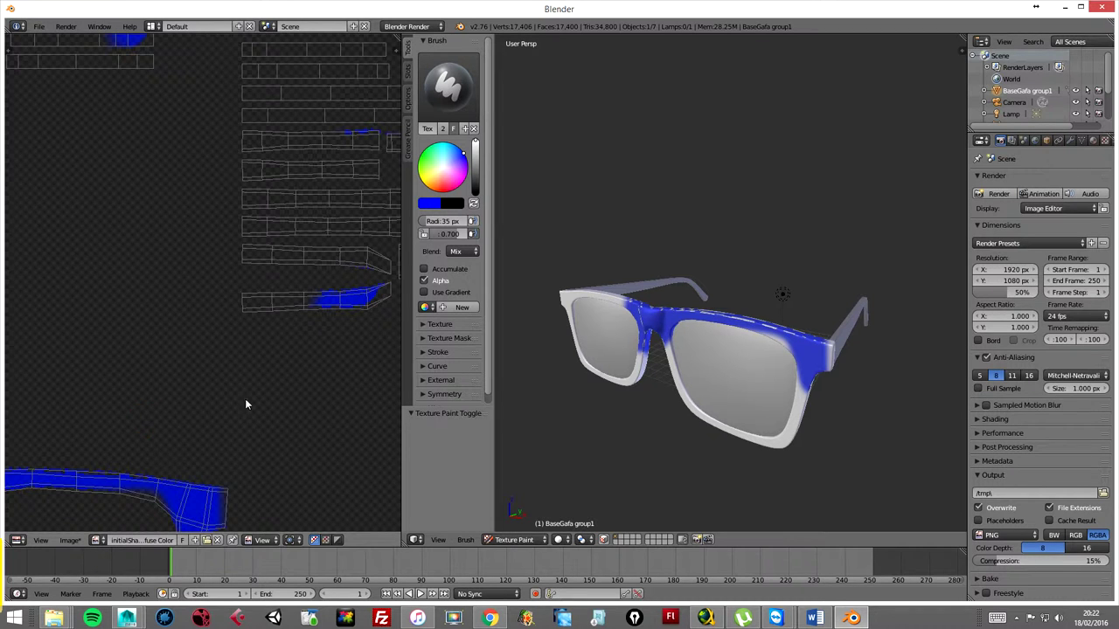
scroll(243, 403, "down", 3)
middle_click_drag(225, 352, 175, 374)
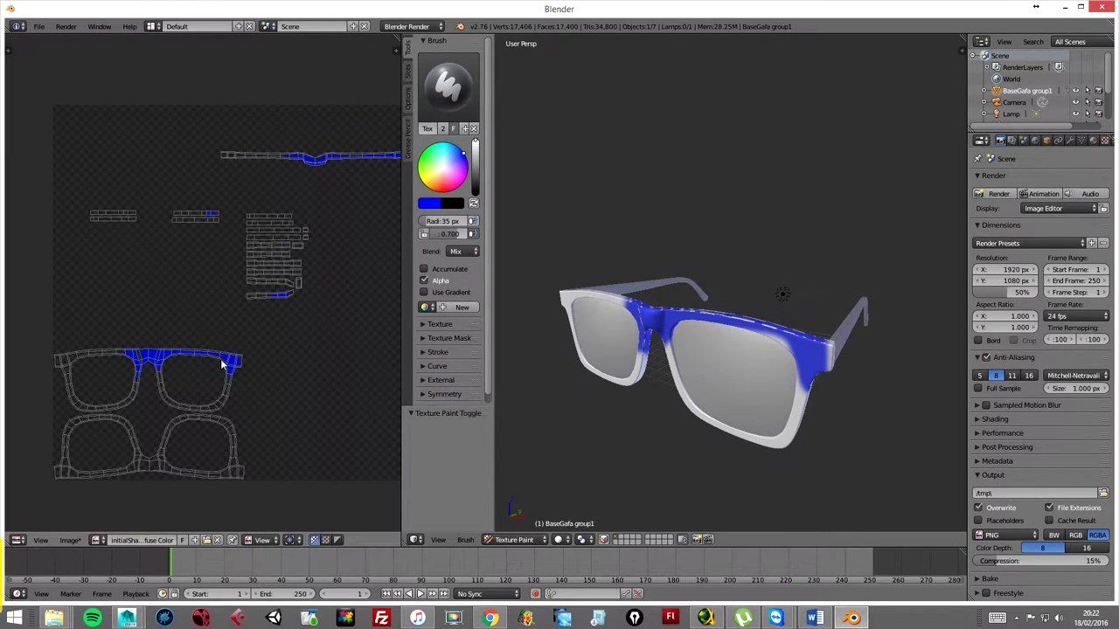
left_click(252, 541)
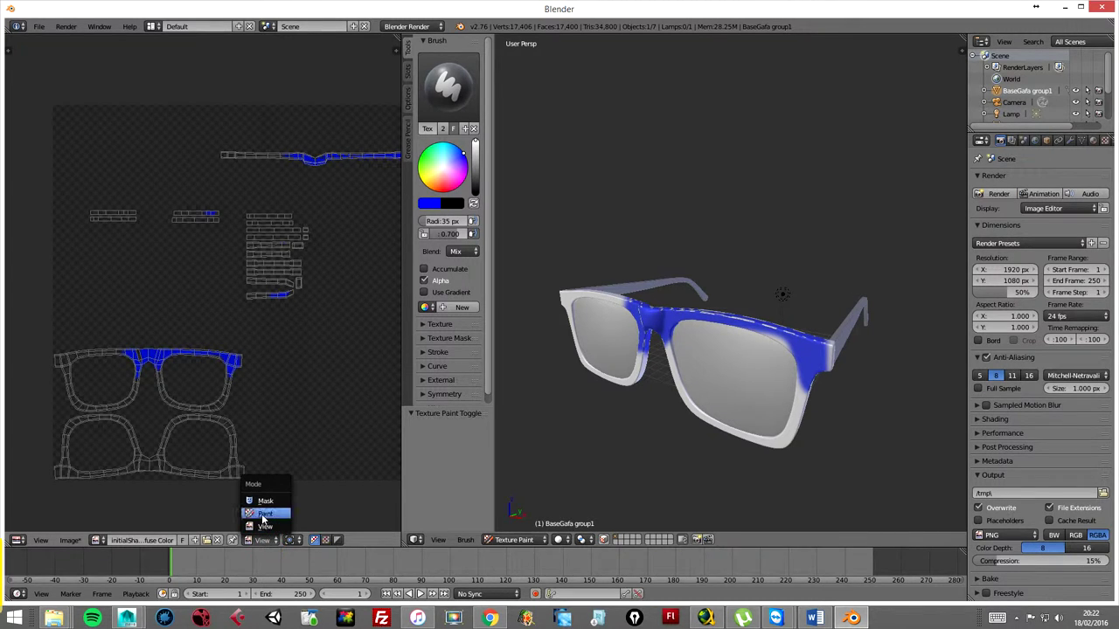
left_click(263, 514)
mouse_move(223, 367)
left_mouse_down()
mouse_move(172, 404)
mouse_move(157, 370)
mouse_move(230, 362)
mouse_move(230, 387)
mouse_move(207, 414)
mouse_move(163, 398)
mouse_move(179, 348)
mouse_move(228, 361)
left_mouse_up()
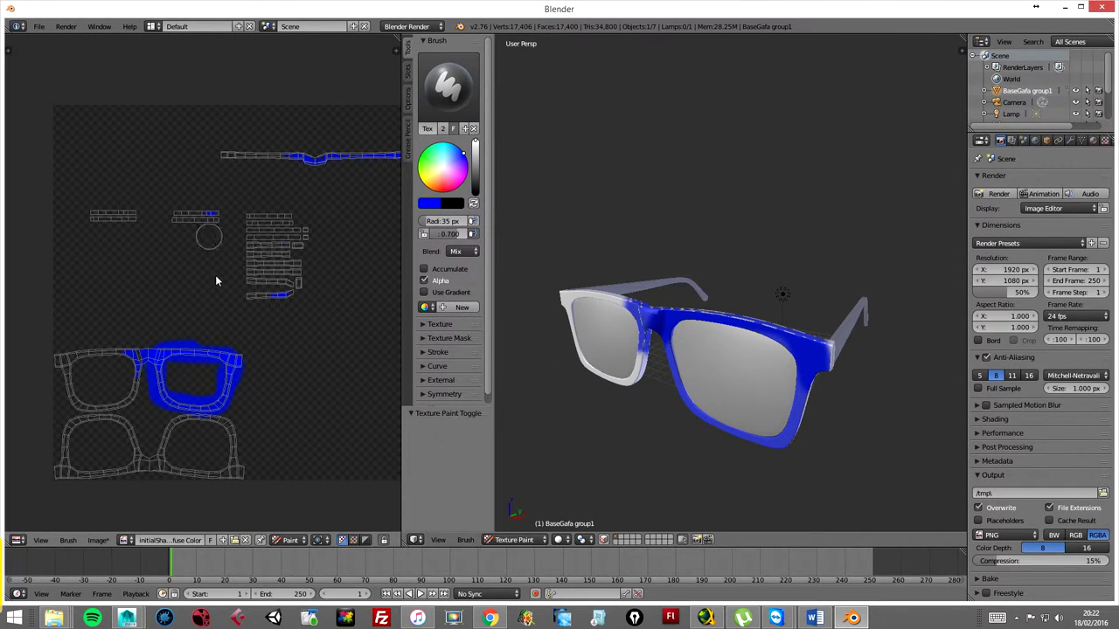
Add a second Diffuse Color paint slot from the Slots tab.
left_click(408, 72)
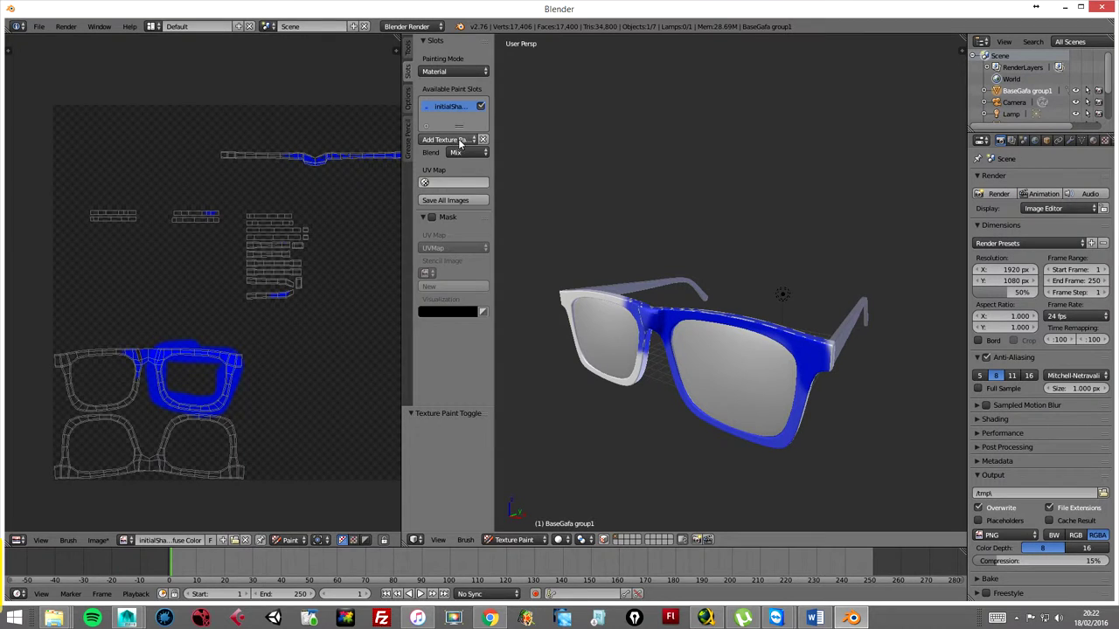
left_click(461, 141)
left_click(458, 153)
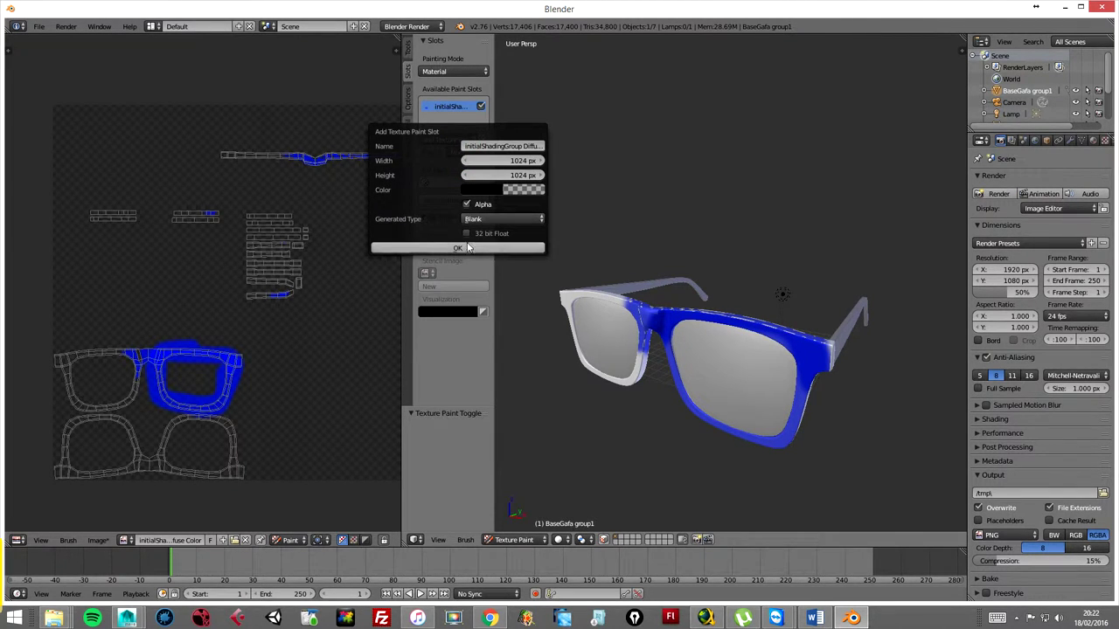
left_click(472, 249)
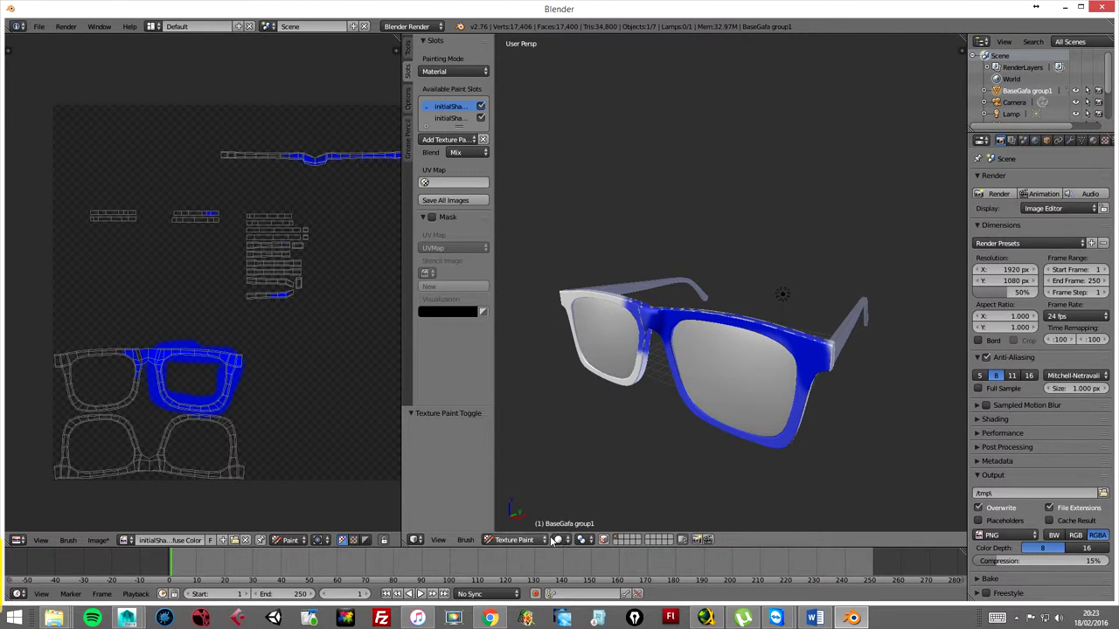
Compare the blue and blank slots, leaving the blank Diffuse Color.001 slot active.
left_click(446, 119)
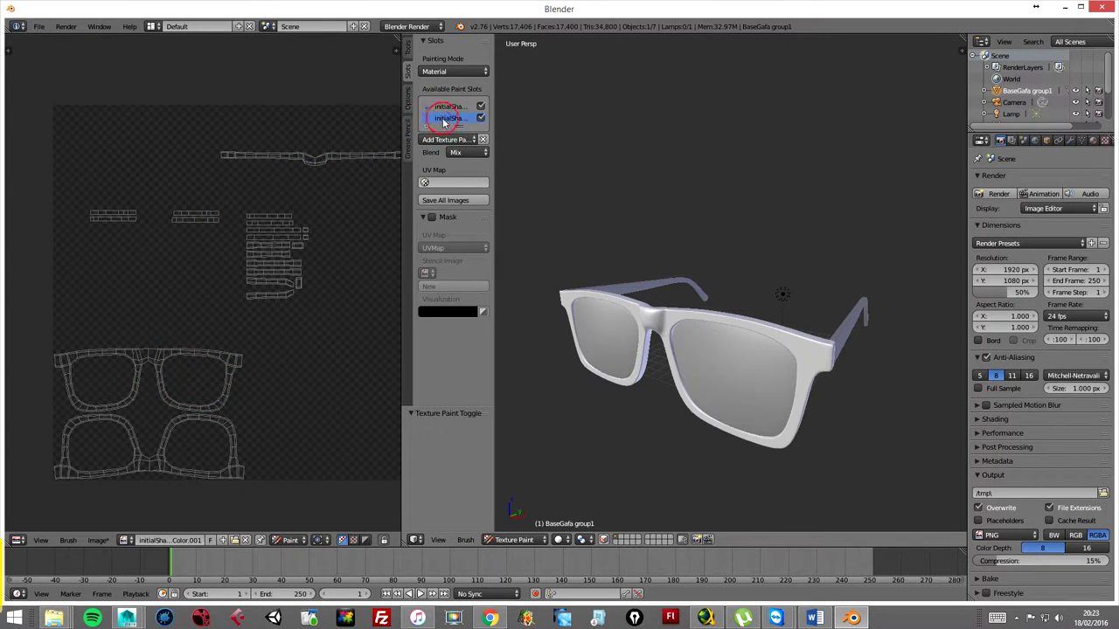
left_click(444, 107)
left_click(445, 120)
left_click(444, 106)
left_click(445, 119)
left_click(447, 106)
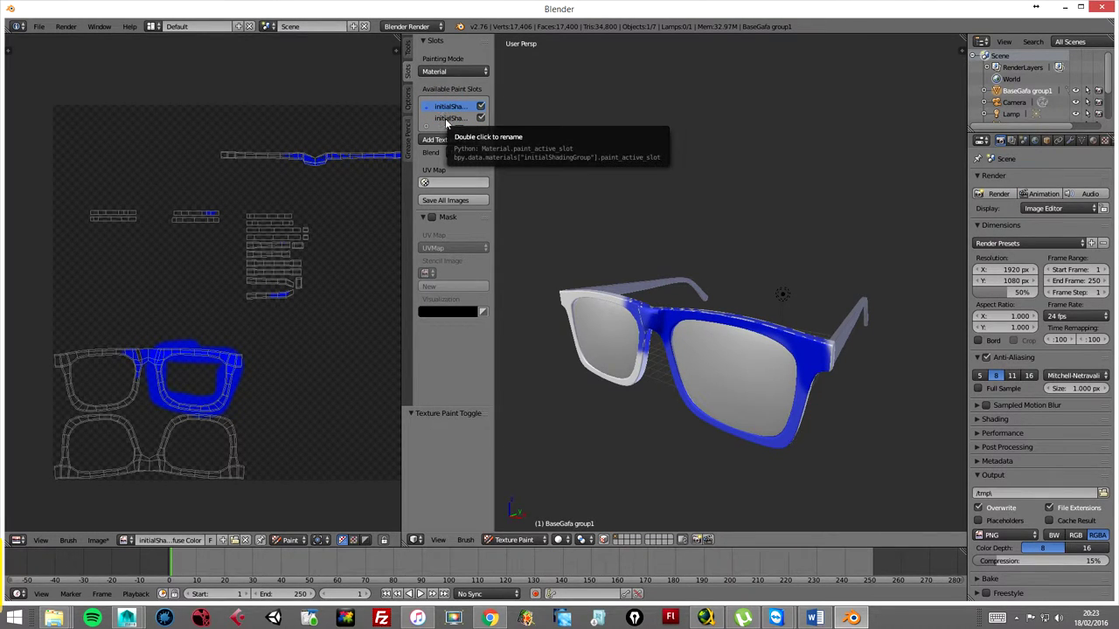
left_click(447, 119)
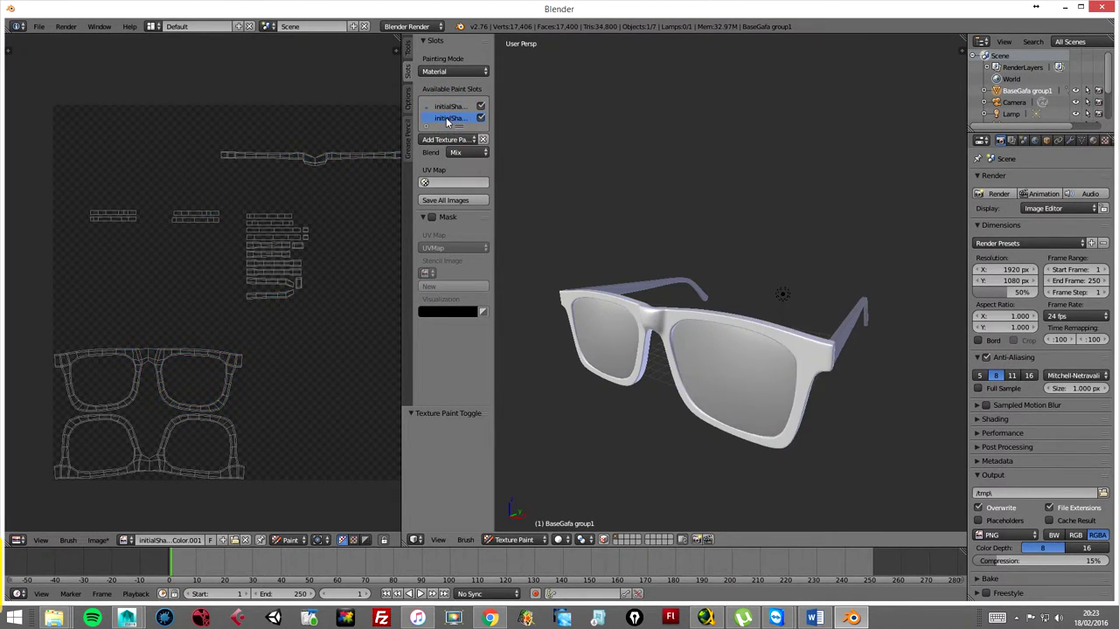
left_click(568, 543)
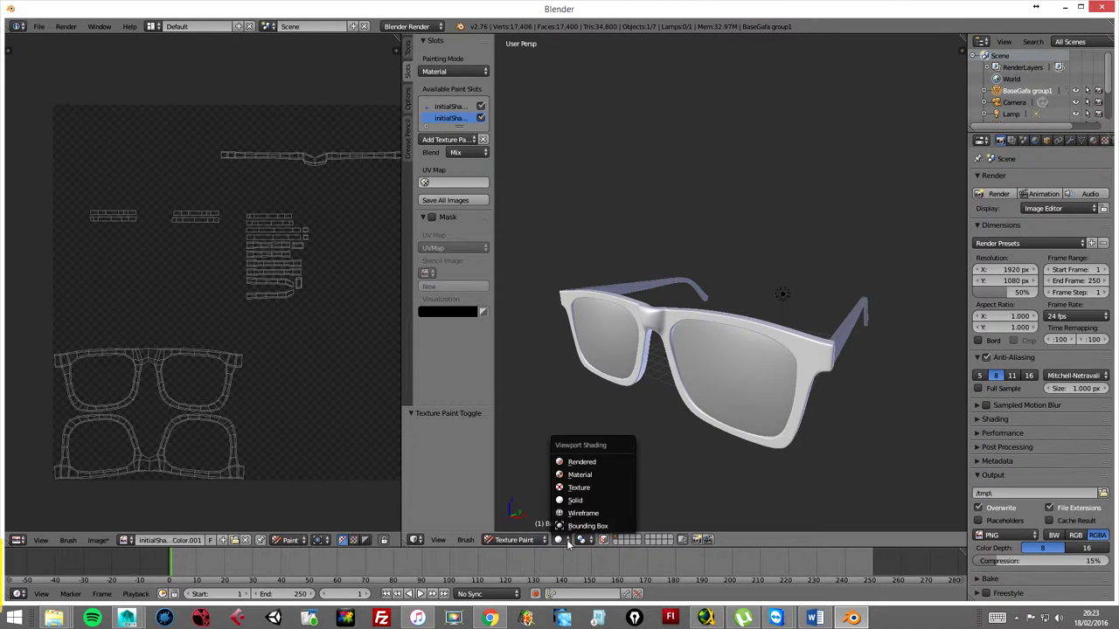
Switch the viewport to Texture shading and make the glasses material Shadeless.
left_click(579, 487)
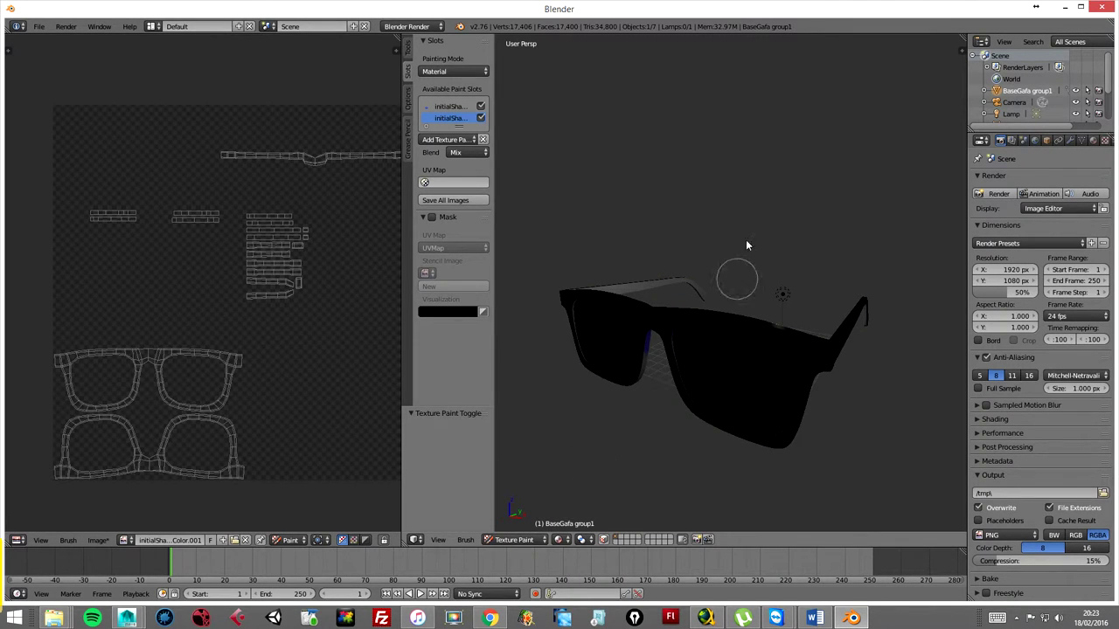
left_click(1093, 141)
scroll(1107, 174, "down", 3)
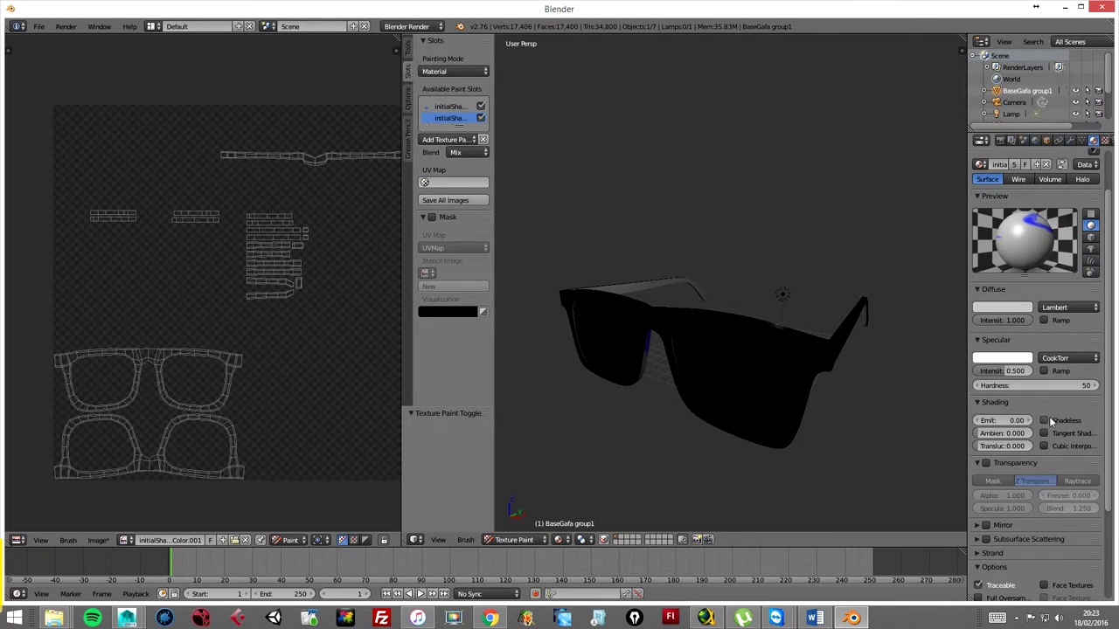
left_click(1045, 421)
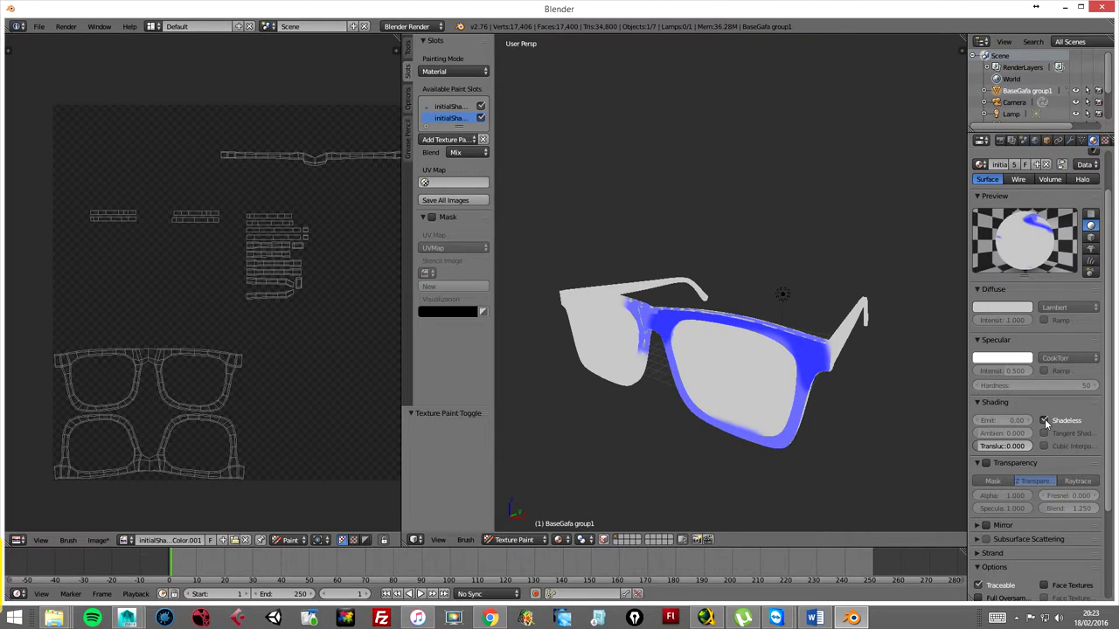
left_click(448, 105)
left_click(447, 119)
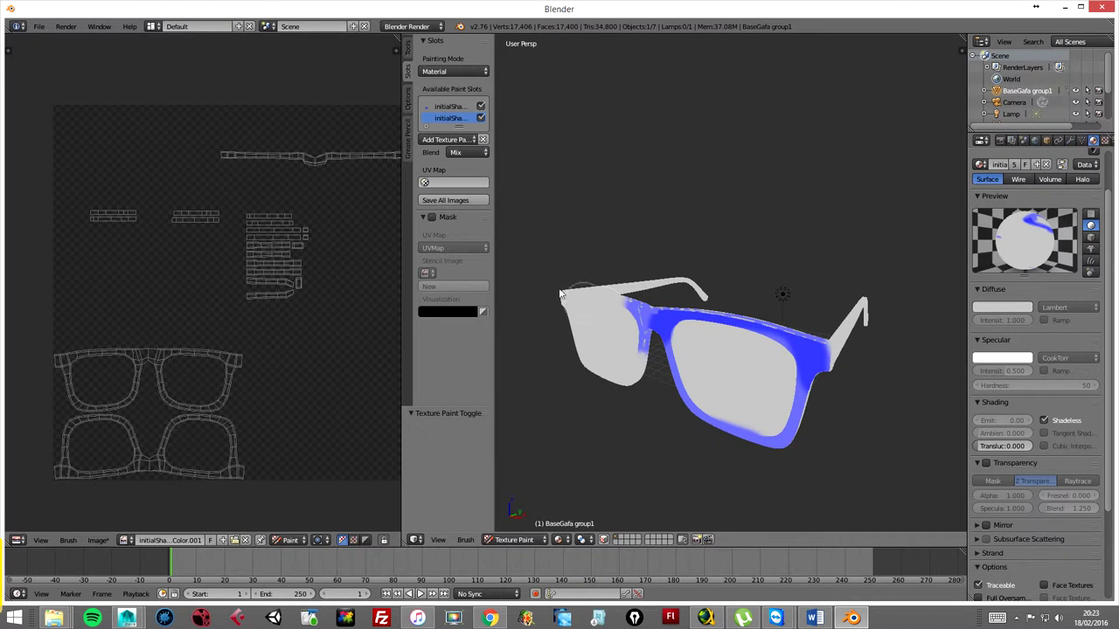
Paint green along the left top frame and the upper-right lens frame.
left_click(408, 53)
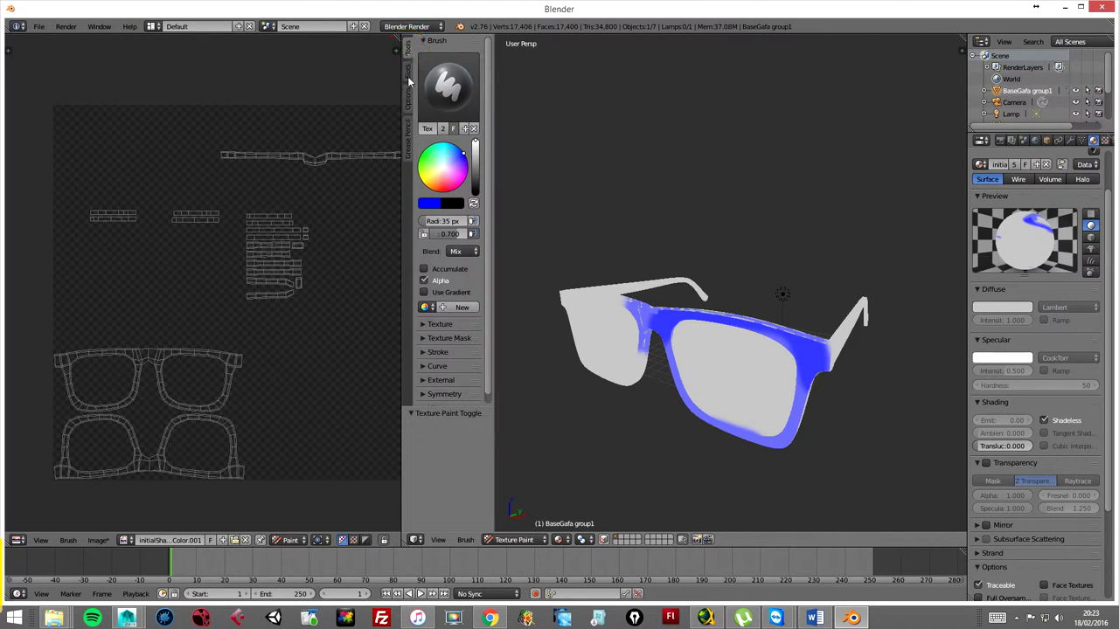
left_click_drag(613, 304, 631, 382)
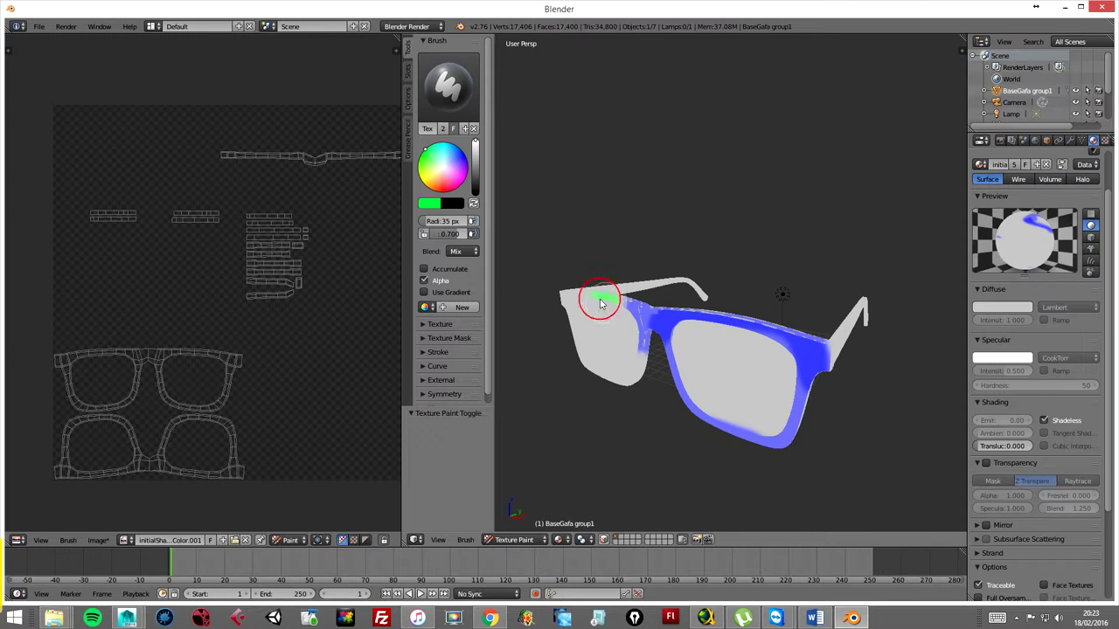
mouse_move(208, 359)
left_mouse_down()
mouse_move(234, 365)
mouse_move(131, 352)
left_mouse_up()
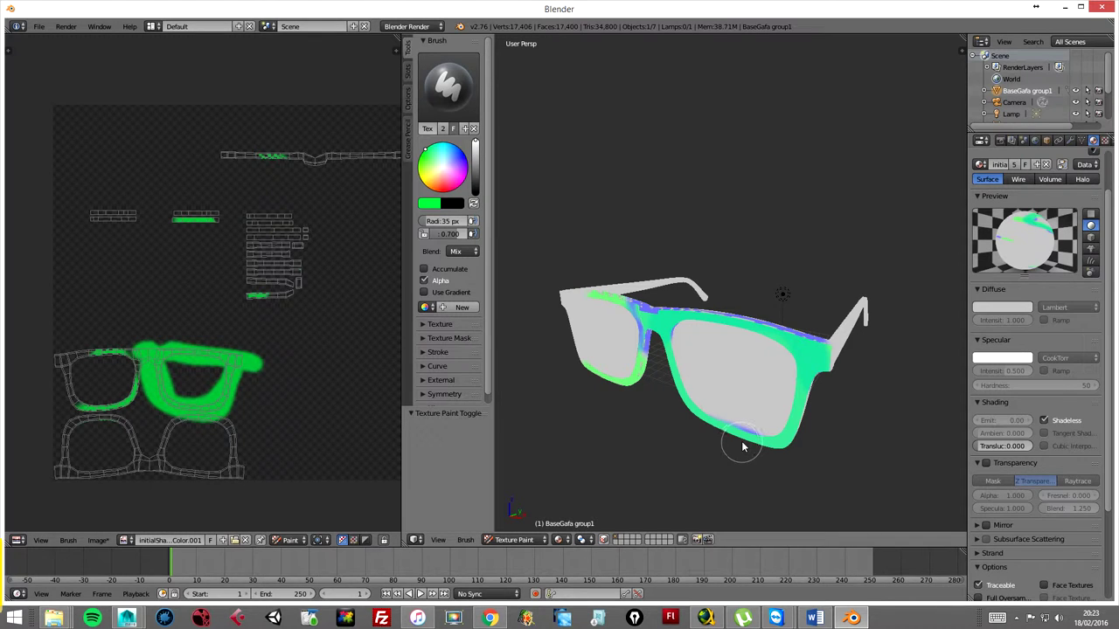
middle_click_drag(738, 447, 678, 429)
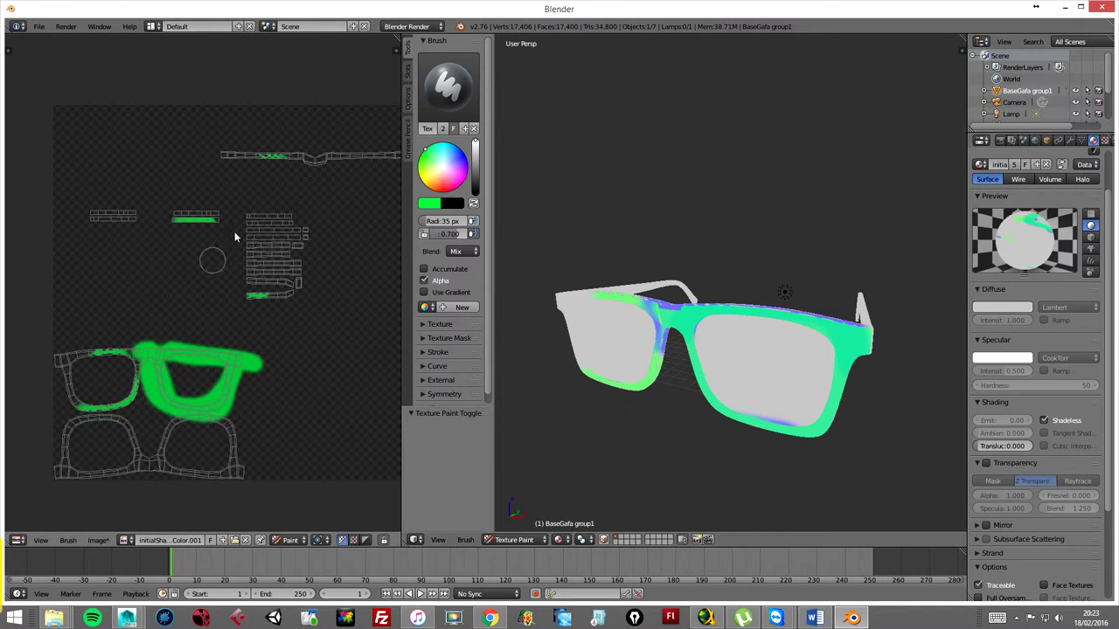
Bring the Diffuse Color.001 texture back into the image editor and paint both lens frames green.
left_click(127, 540)
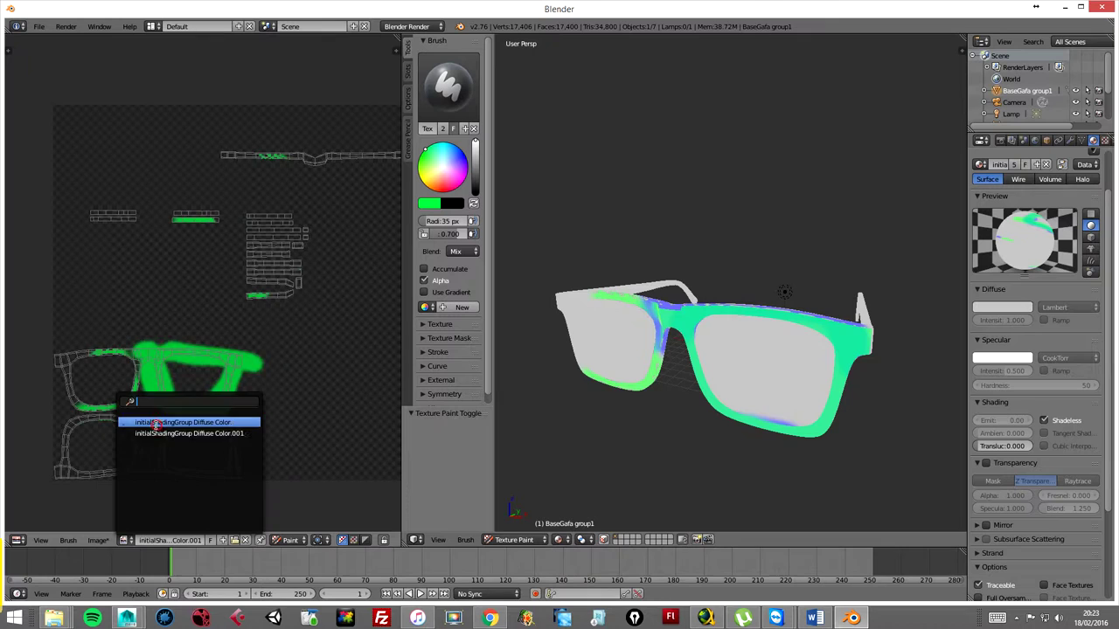
left_click(138, 426)
left_click(127, 540)
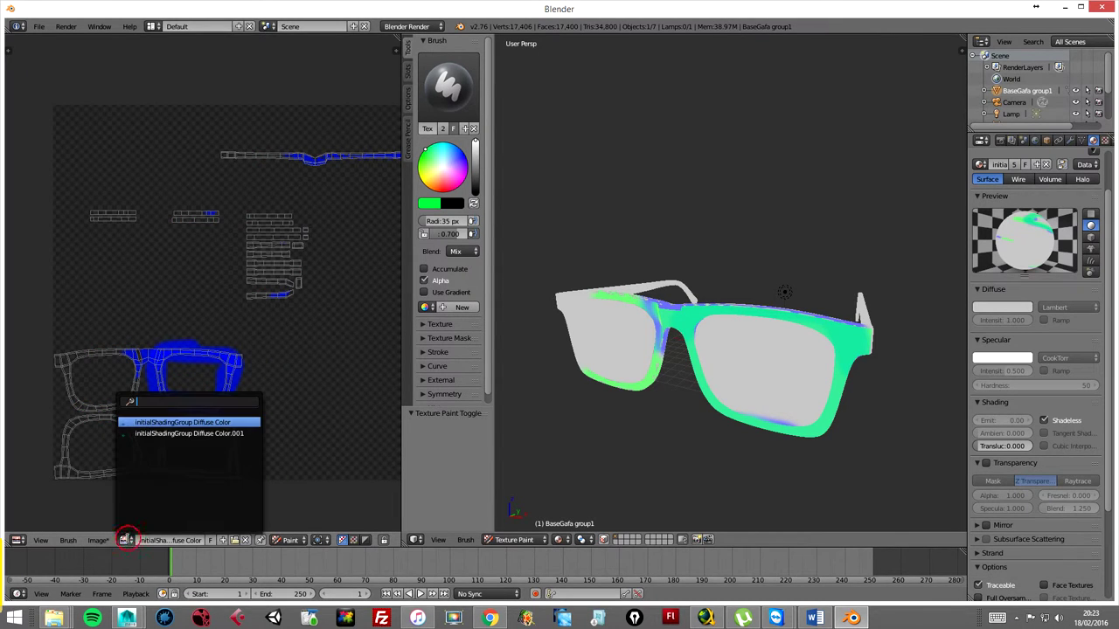
left_click(147, 434)
middle_click_drag(650, 433, 642, 429)
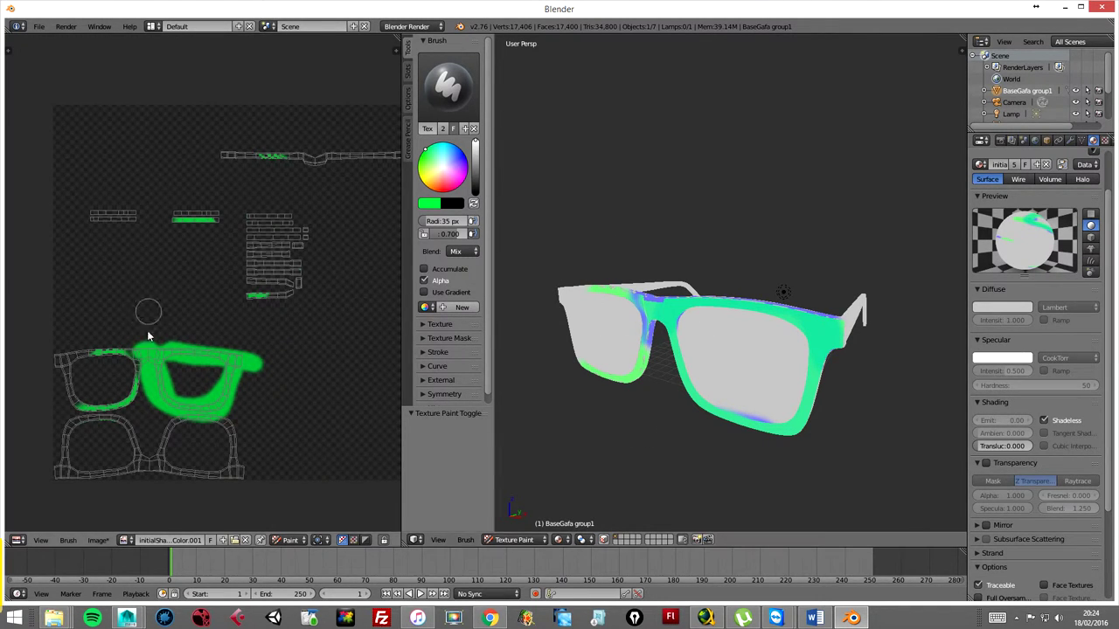
left_click_drag(108, 357, 161, 366)
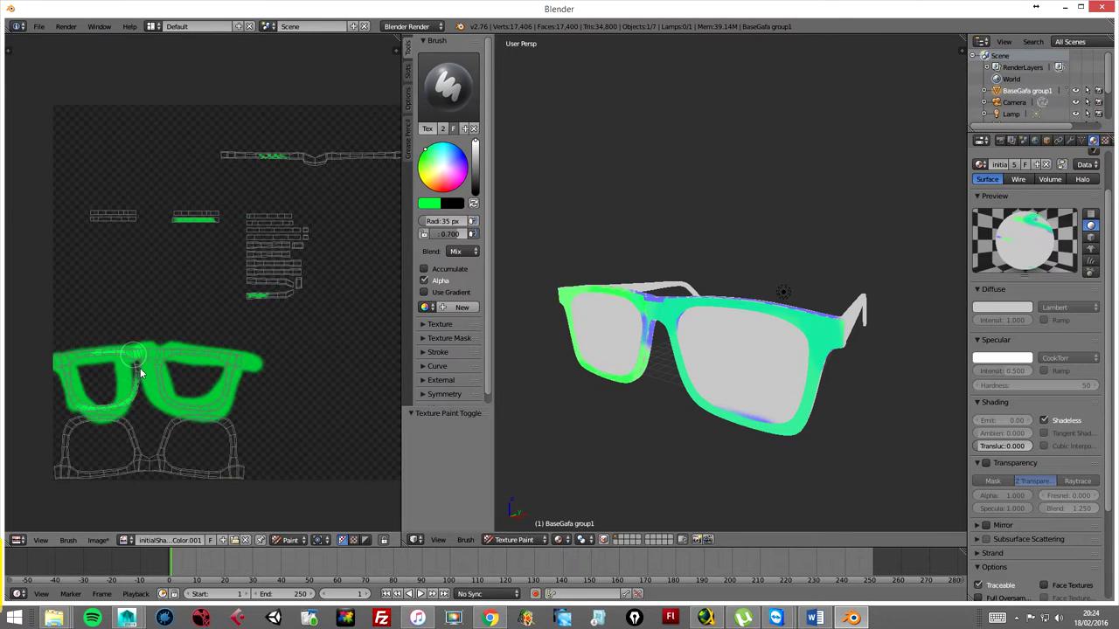
left_click_drag(161, 365, 236, 289)
left_click(103, 541)
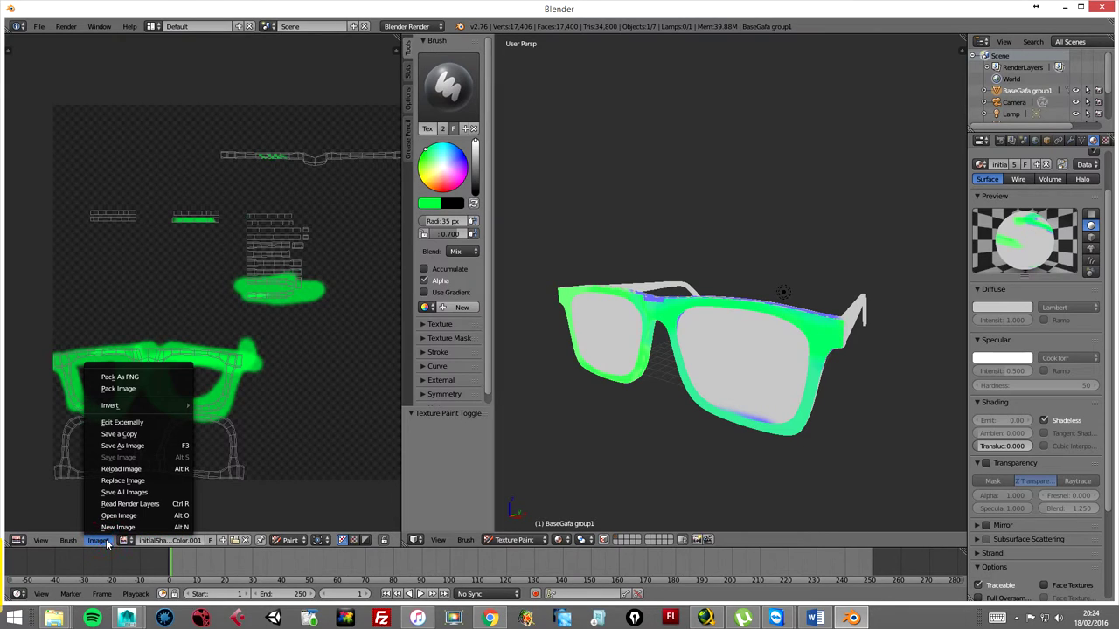
Save all painted images, then start Save As Image for the Diffuse Color.001 texture.
left_click(131, 492)
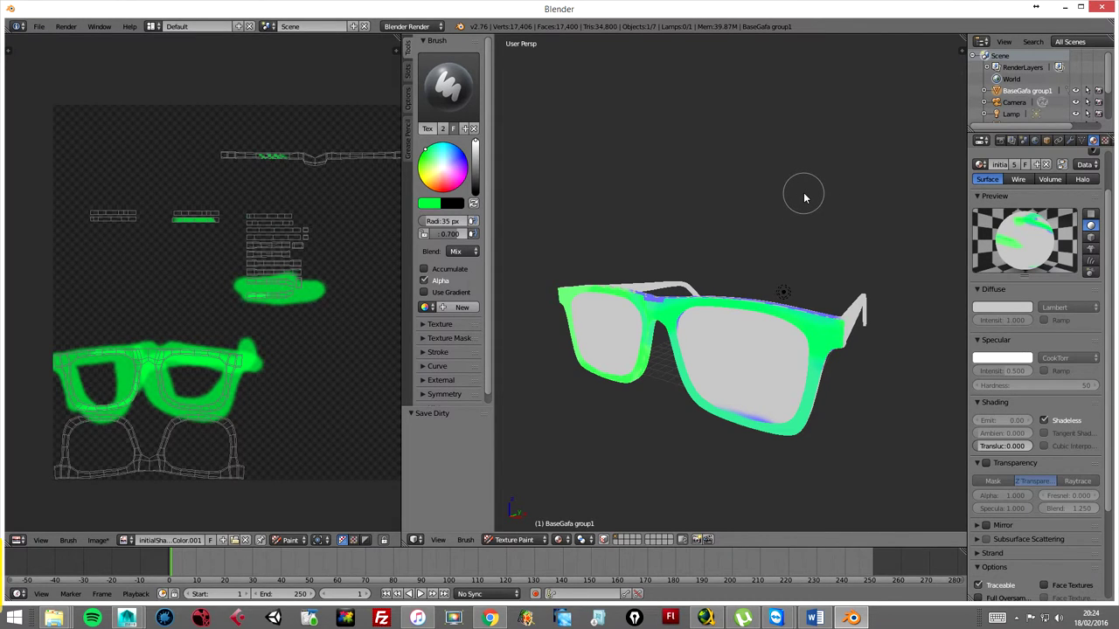
left_click(103, 541)
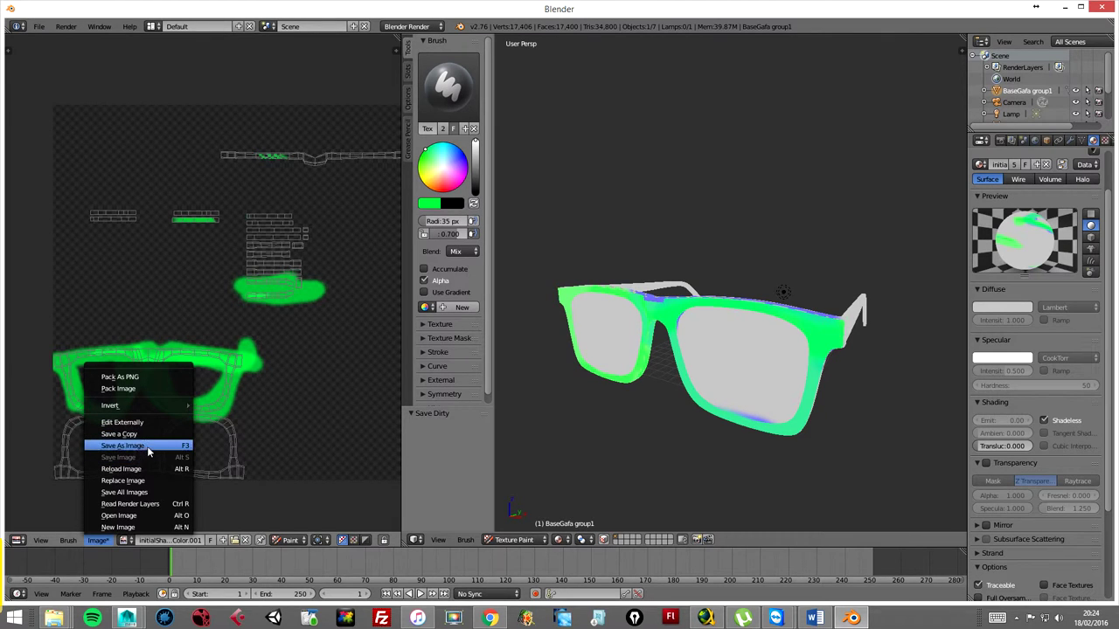
left_click(147, 446)
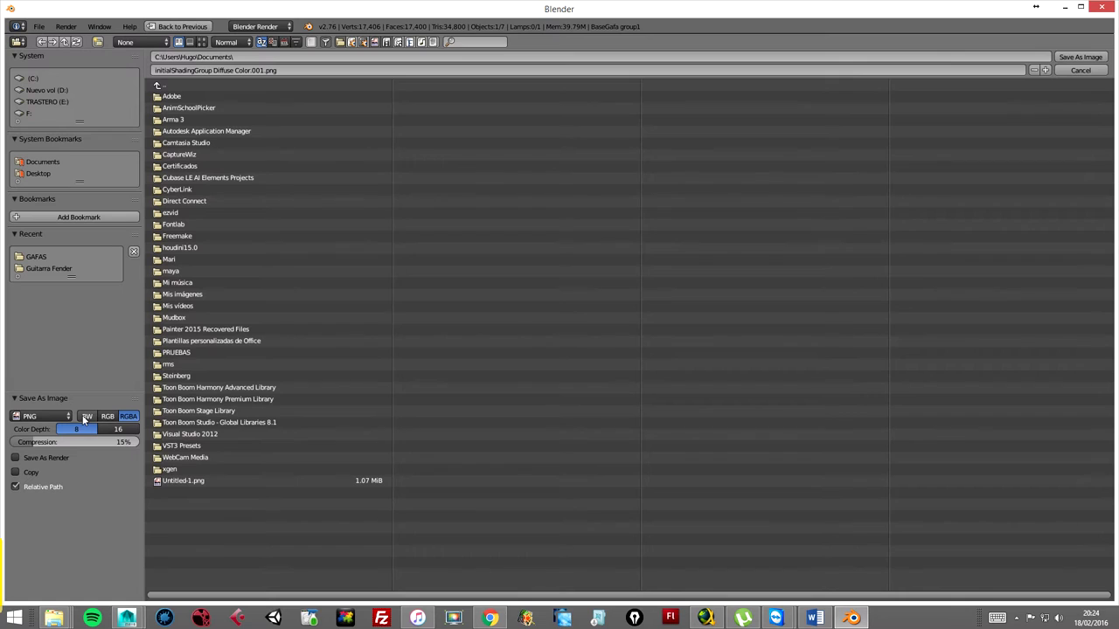
Keep PNG as the file format, then cancel the file browser and return to the glasses.
left_click(50, 417)
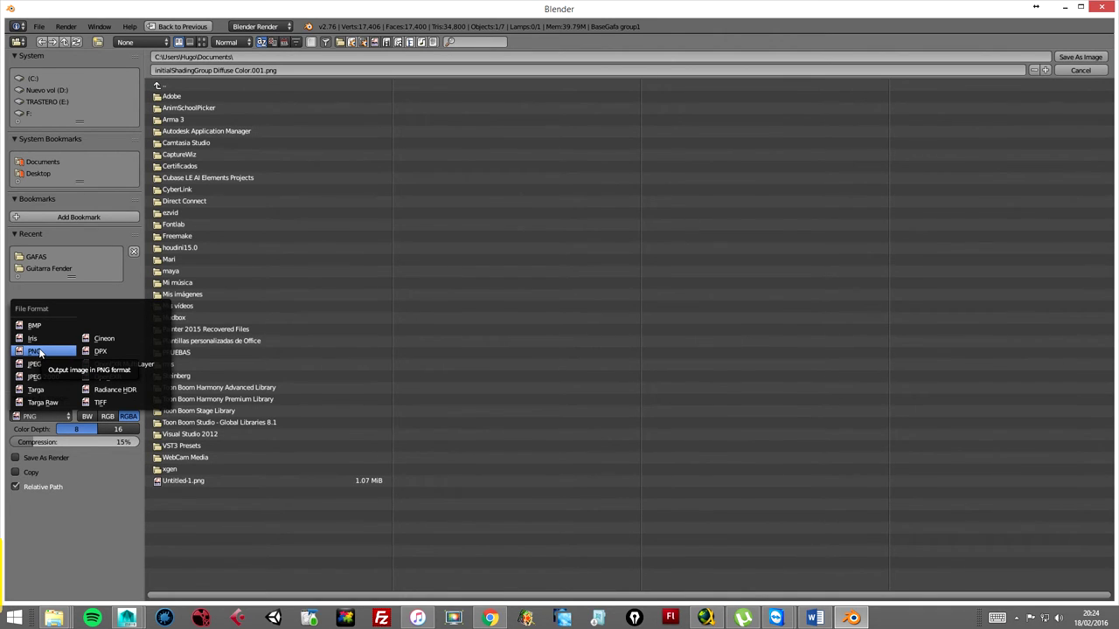
left_click(97, 564)
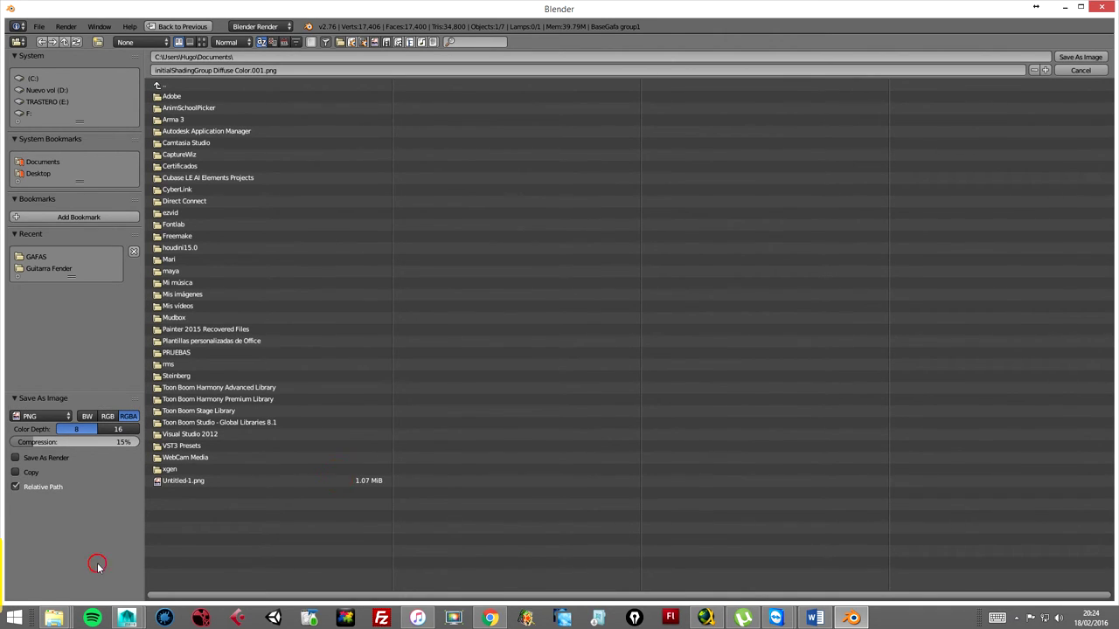
left_click(1080, 70)
mouse_move(744, 347)
middle_mouse_down()
mouse_move(749, 312)
mouse_move(739, 339)
middle_mouse_up()
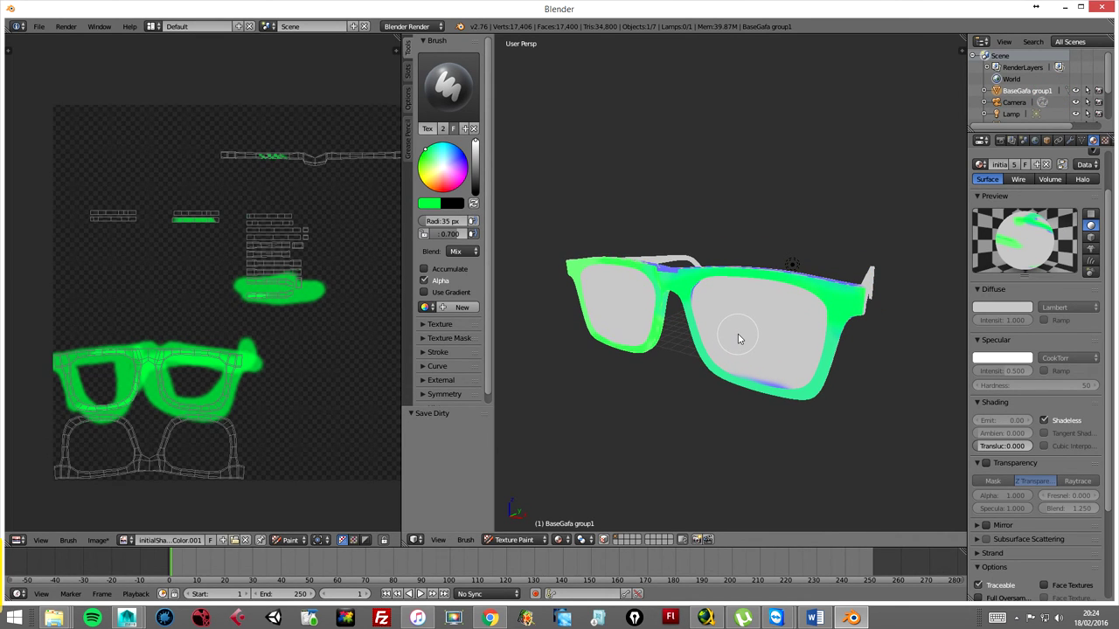